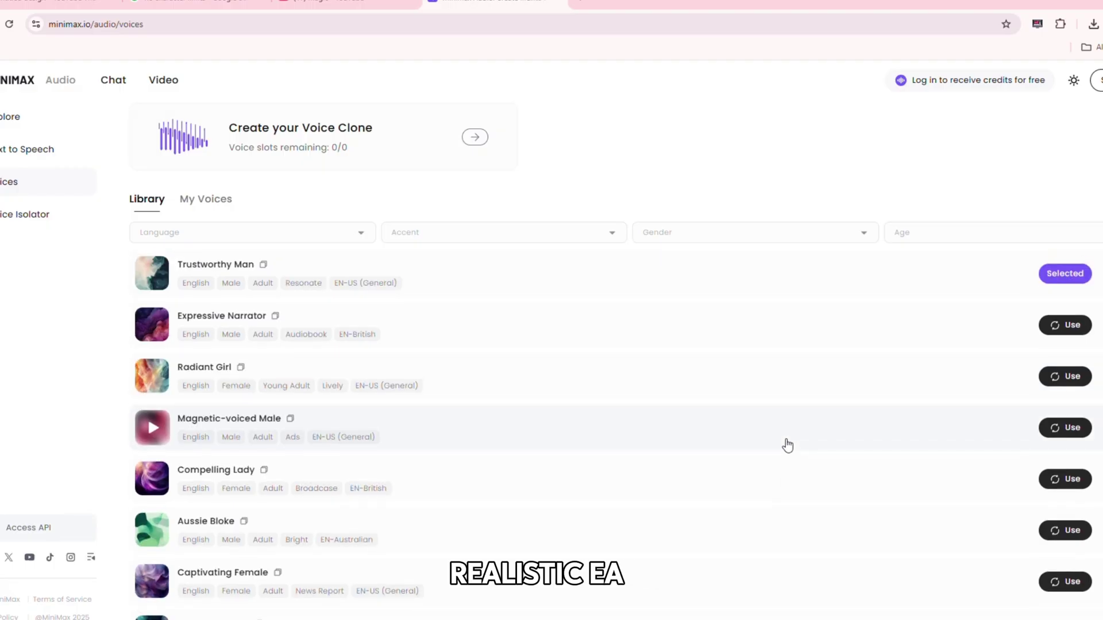
scroll(786, 445, "down", 2)
scroll(787, 446, "down", 2)
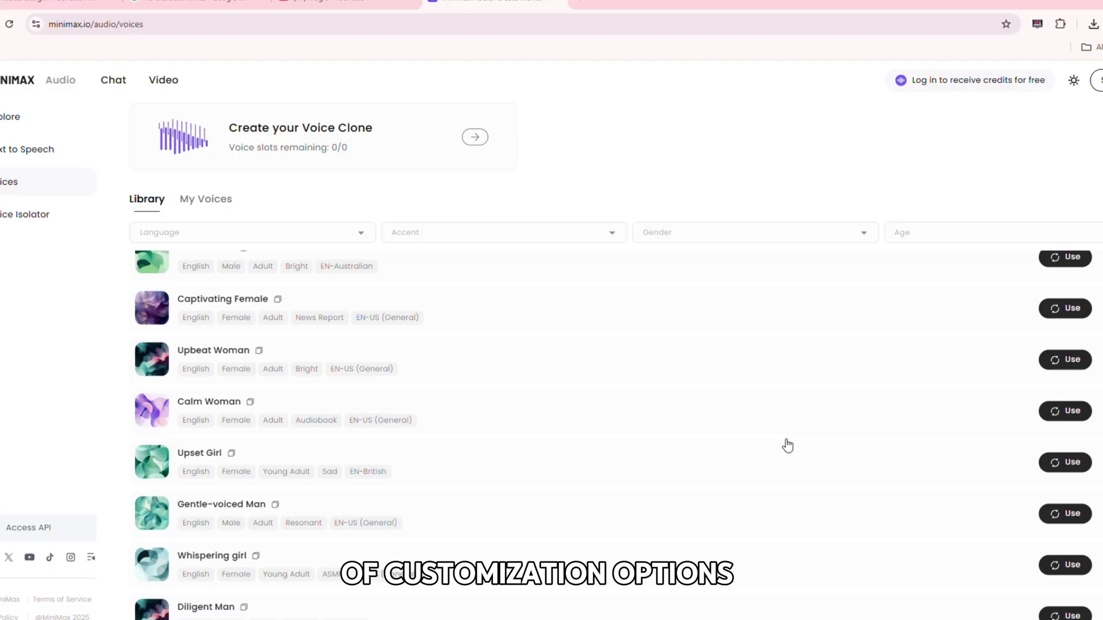
scroll(787, 446, "down", 2)
scroll(787, 445, "down", 2)
scroll(786, 445, "down", 1)
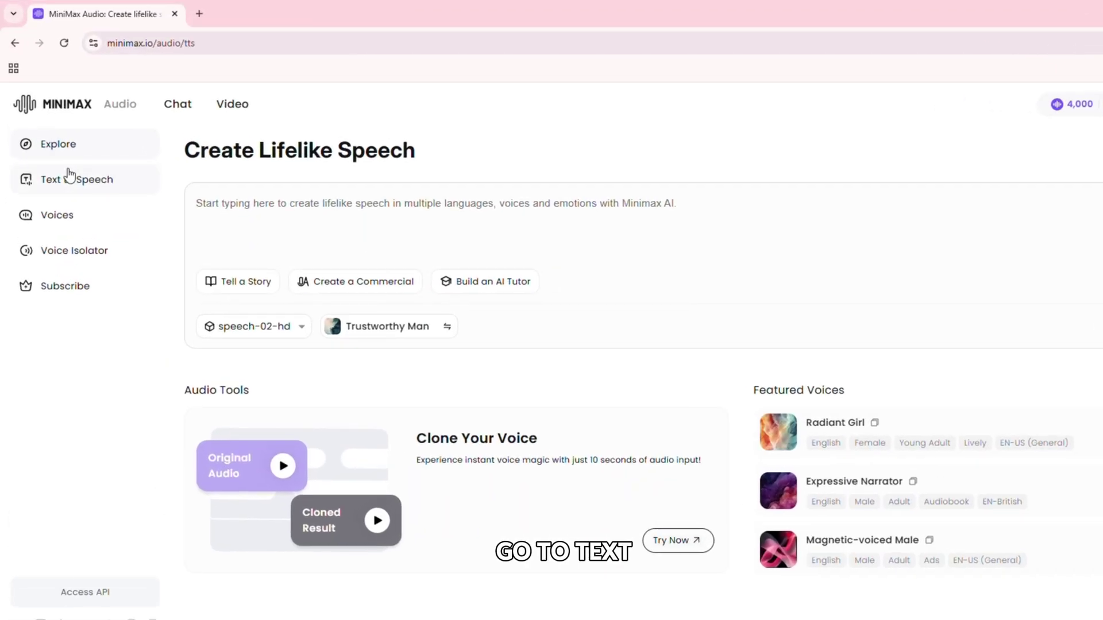
Browse the voice library's Language, Gender and Age filters, then raise the volume to 1.02
left_click(69, 175)
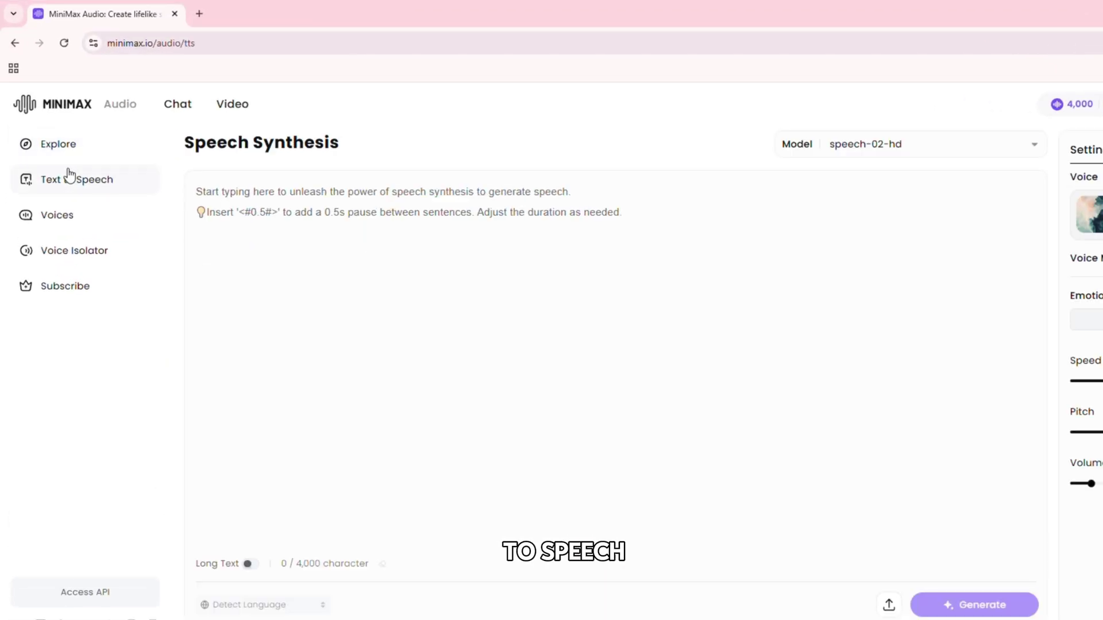
left_click(1024, 202)
scroll(526, 390, "down", 1)
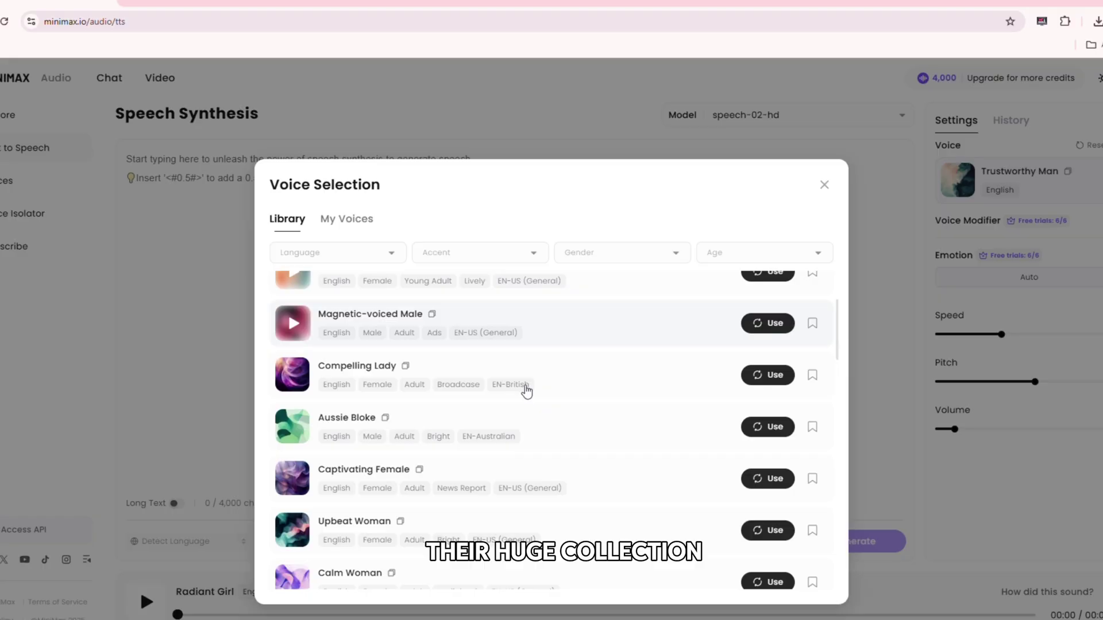
scroll(526, 390, "down", 1)
scroll(526, 390, "down", 1)
scroll(526, 391, "down", 1)
left_click(337, 252)
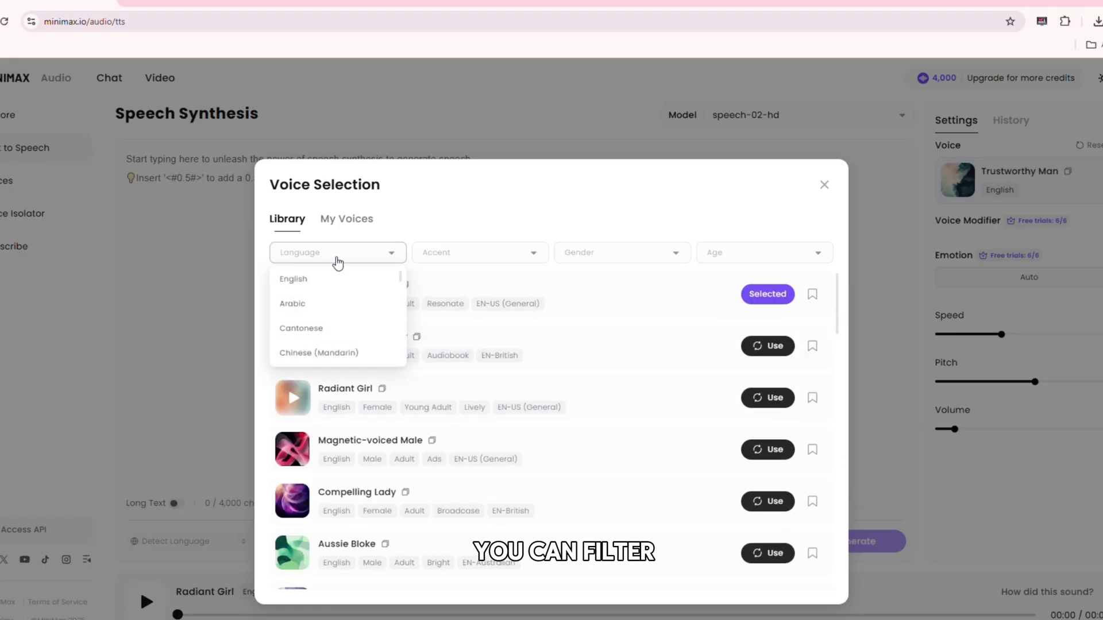
left_click(624, 259)
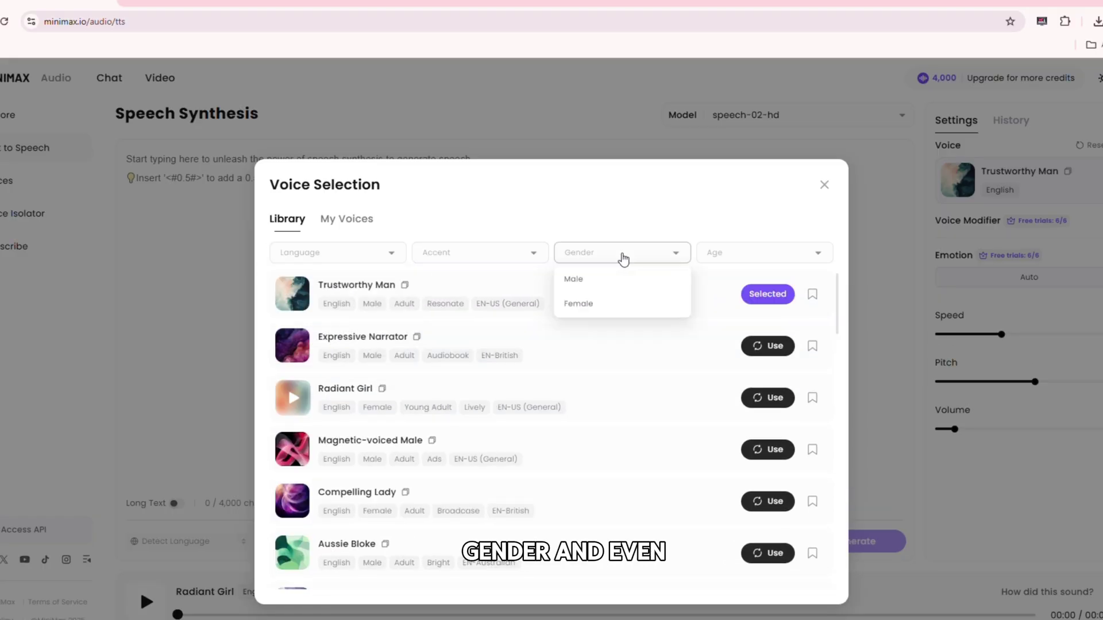
left_click(770, 254)
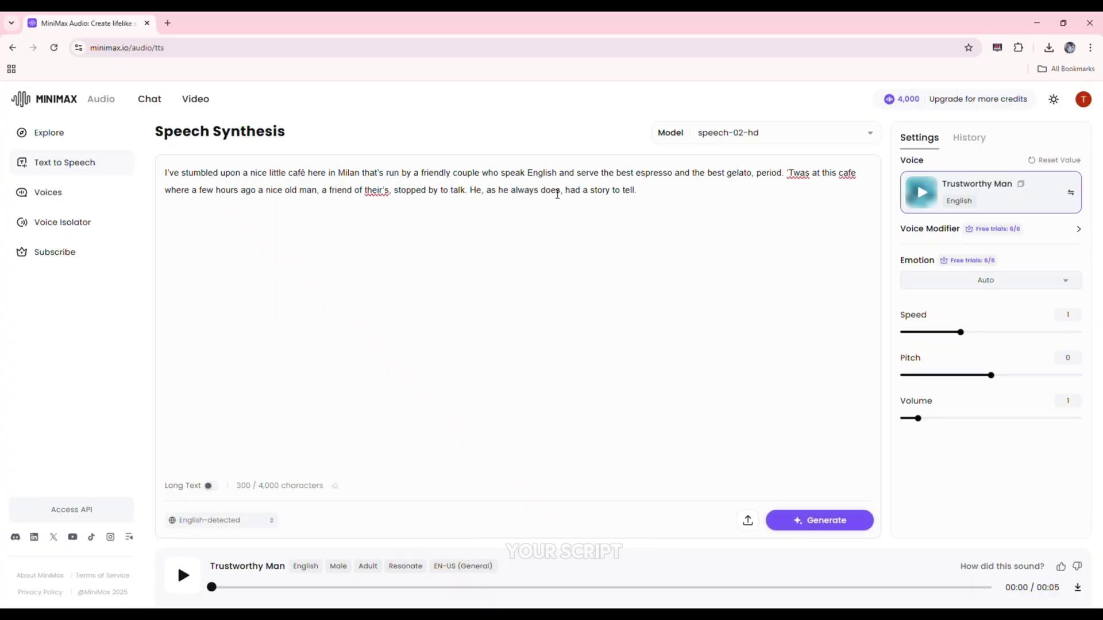
left_click_drag(917, 418, 919, 418)
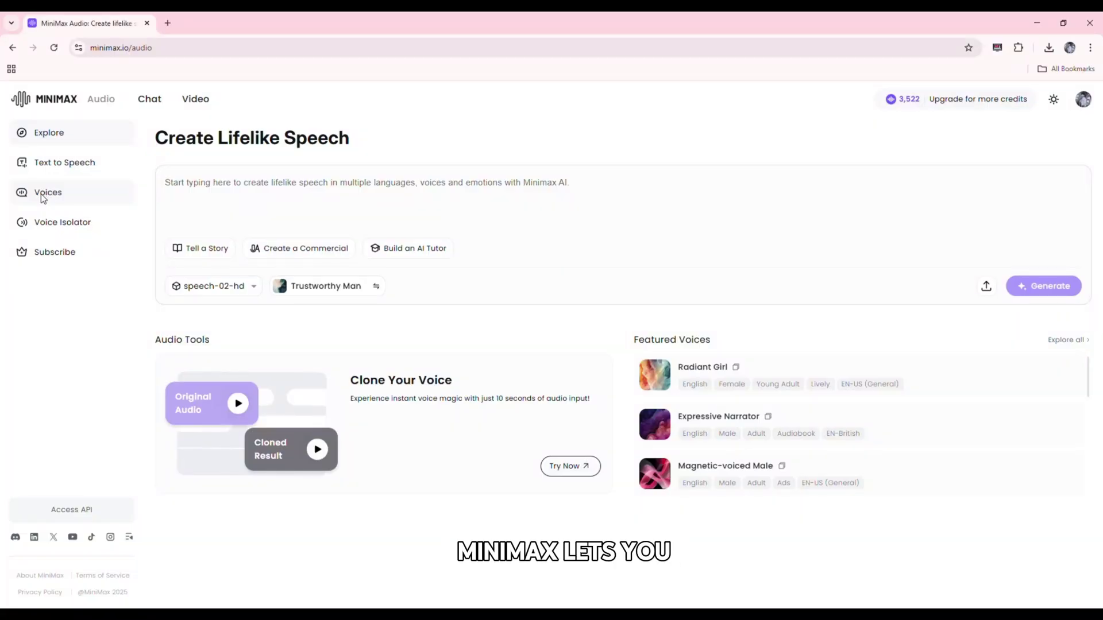
Visit the Voice Clone page, then search 'open tts ai' and open ttsopenai.com
left_click(44, 193)
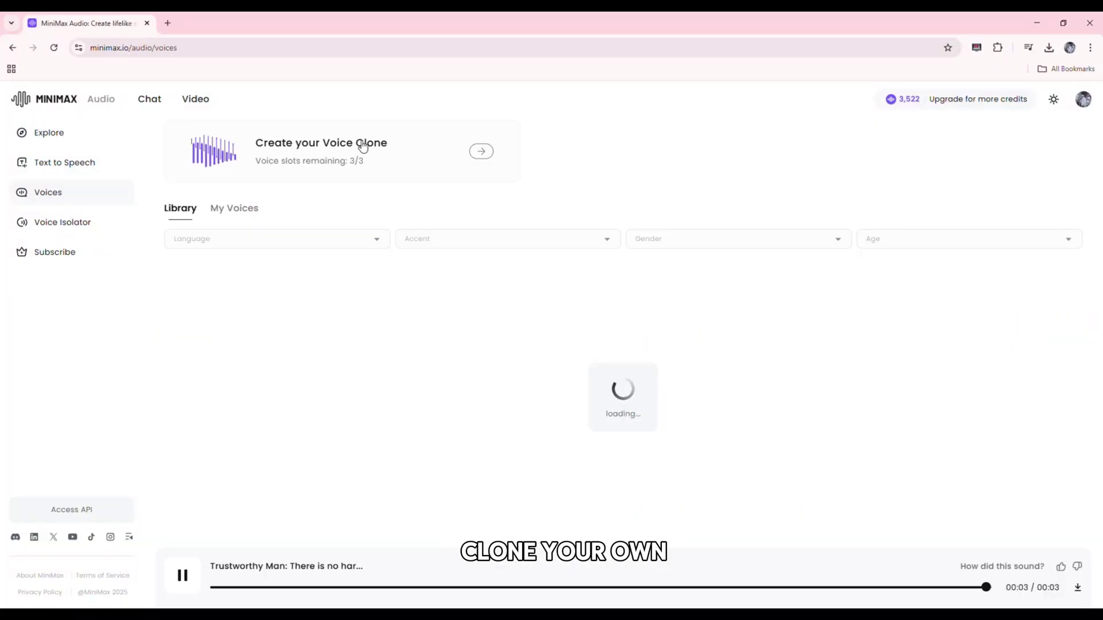
left_click(383, 158)
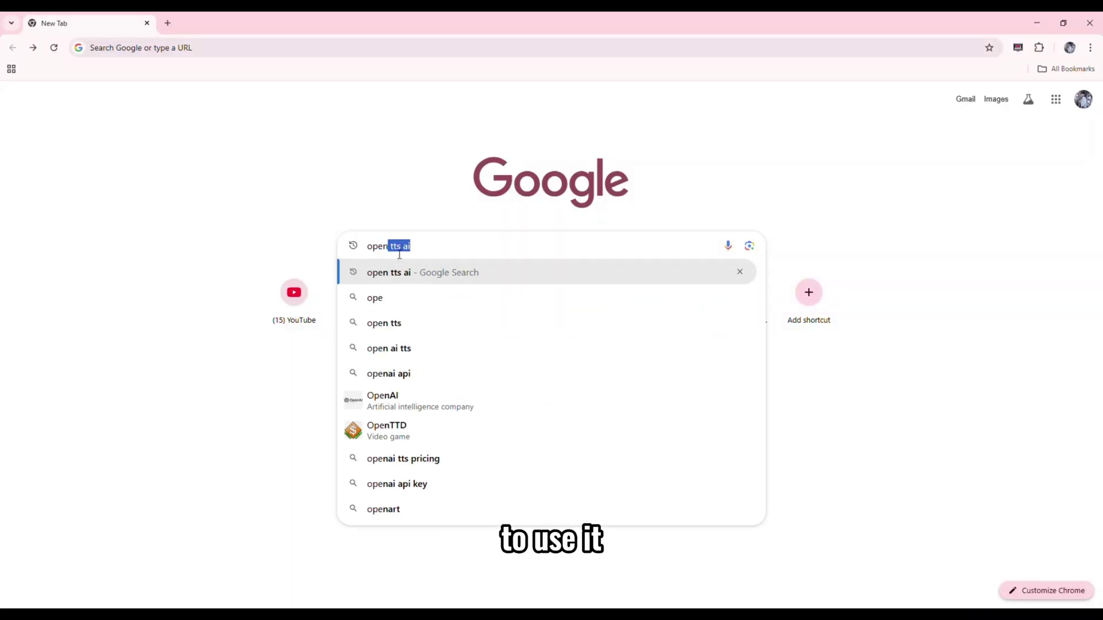
type("tts ai")
key("Return")
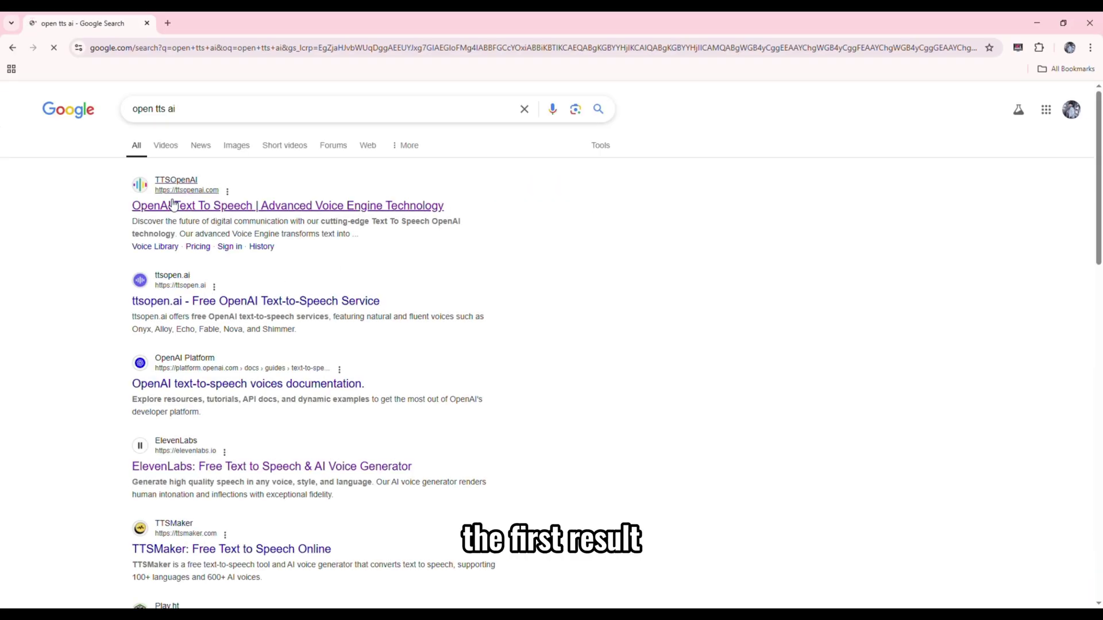
left_click(174, 205)
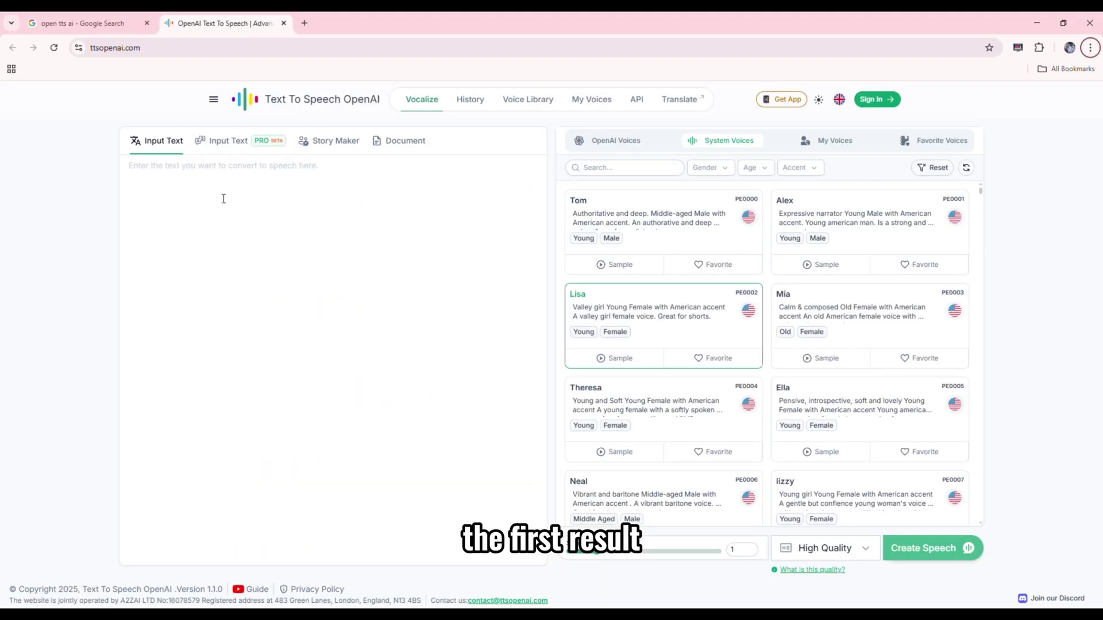
Sign in to TTS OpenAI and review the profile showing the free plan's 2,000 credits
left_click(892, 101)
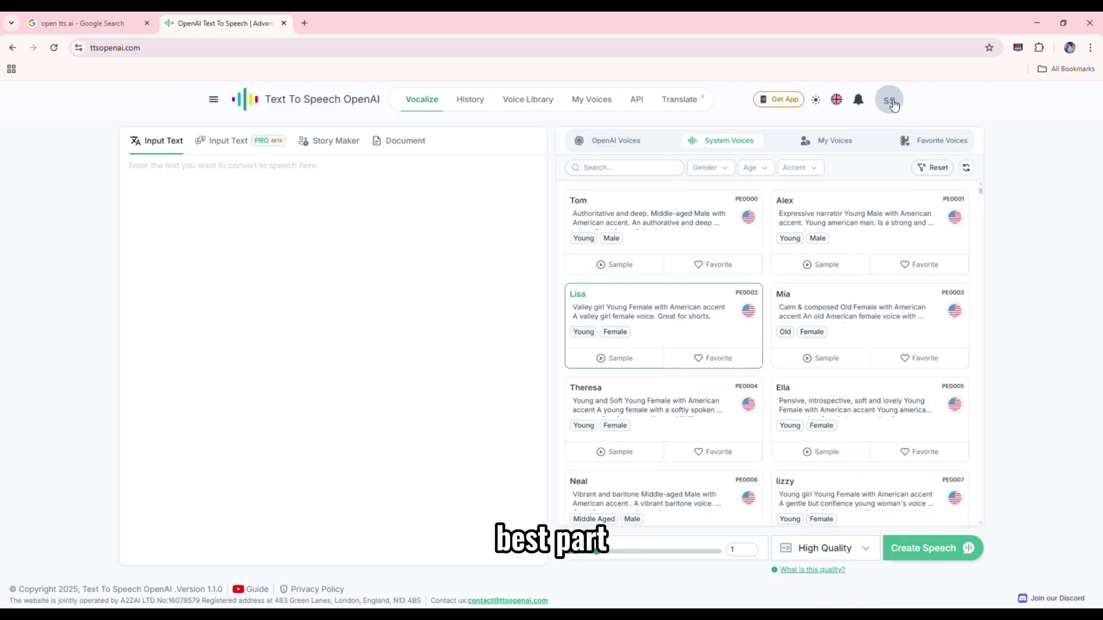
left_click(891, 101)
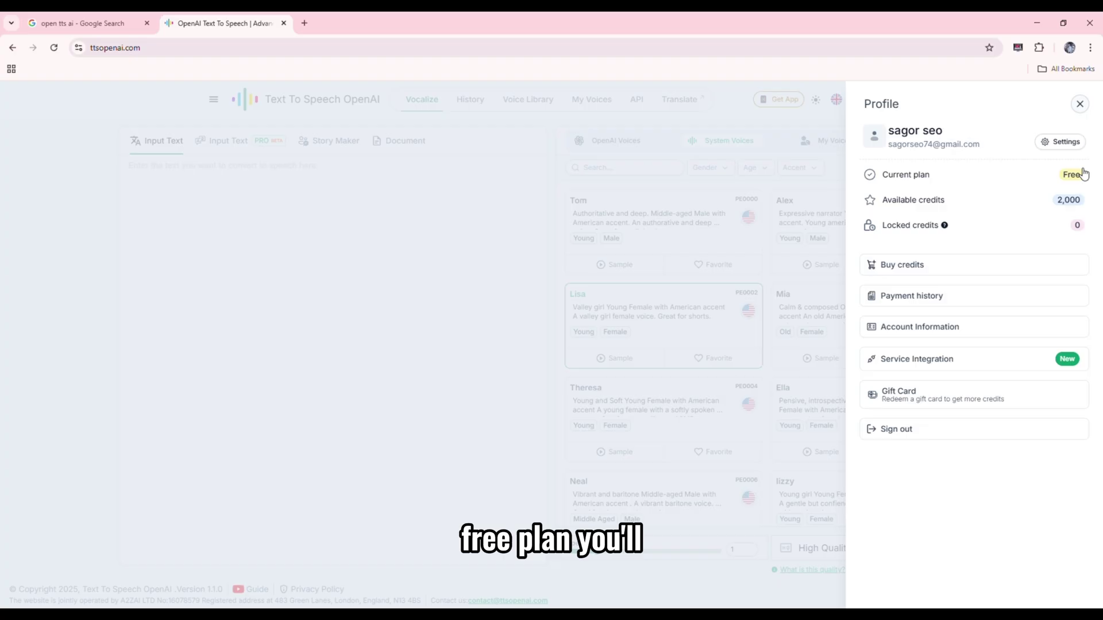
left_click(110, 139)
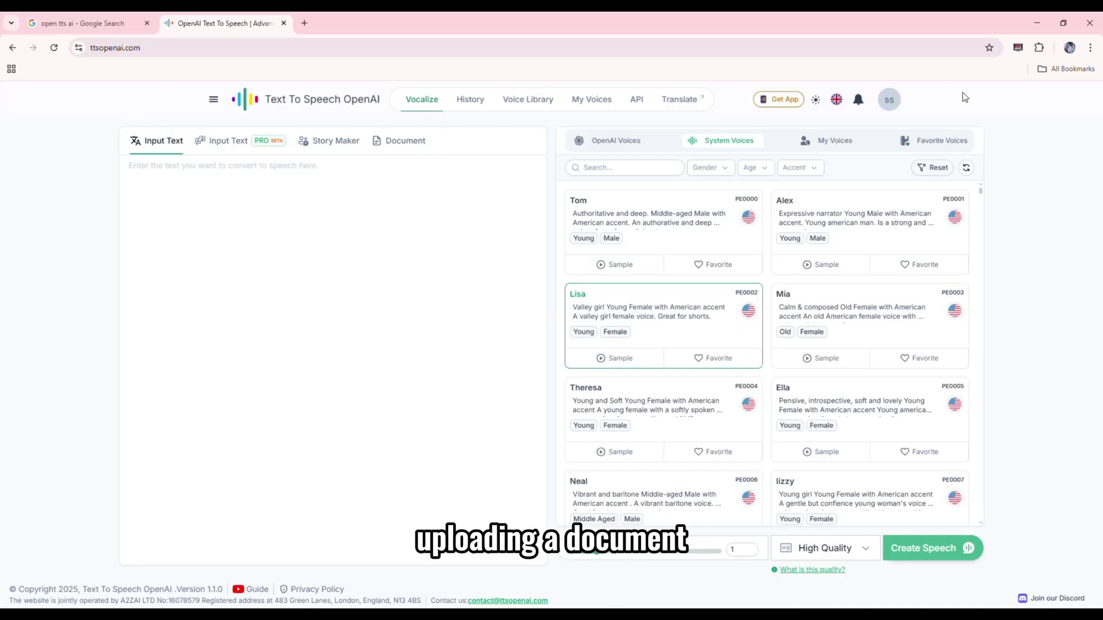
Look at the Document and Story Maker modes, filter voices to Male, and raise the speed
left_click(399, 141)
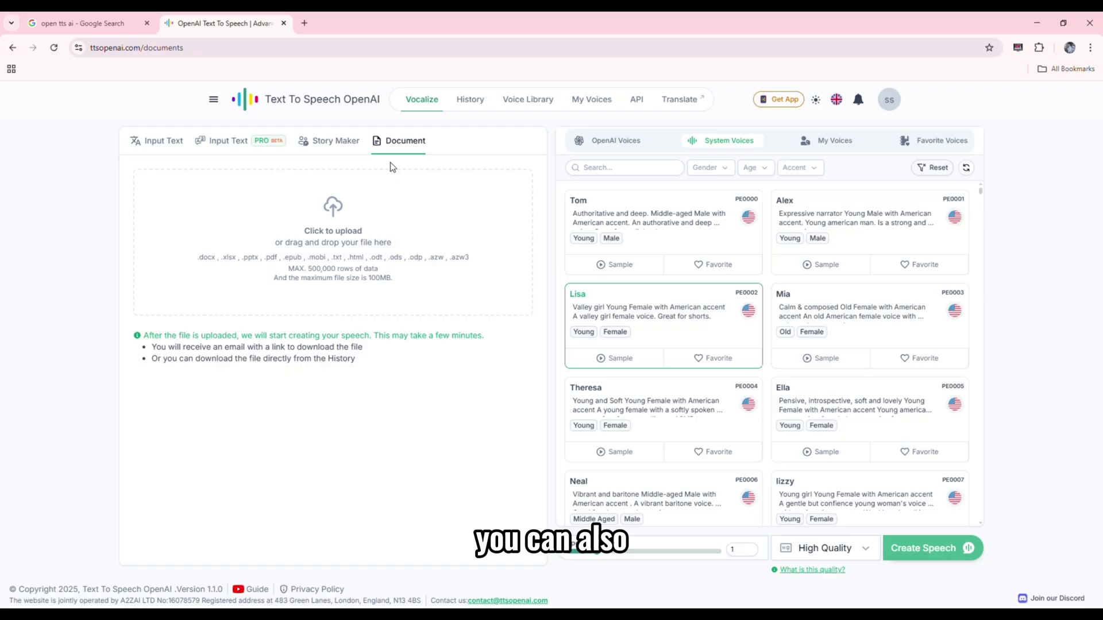
left_click(335, 140)
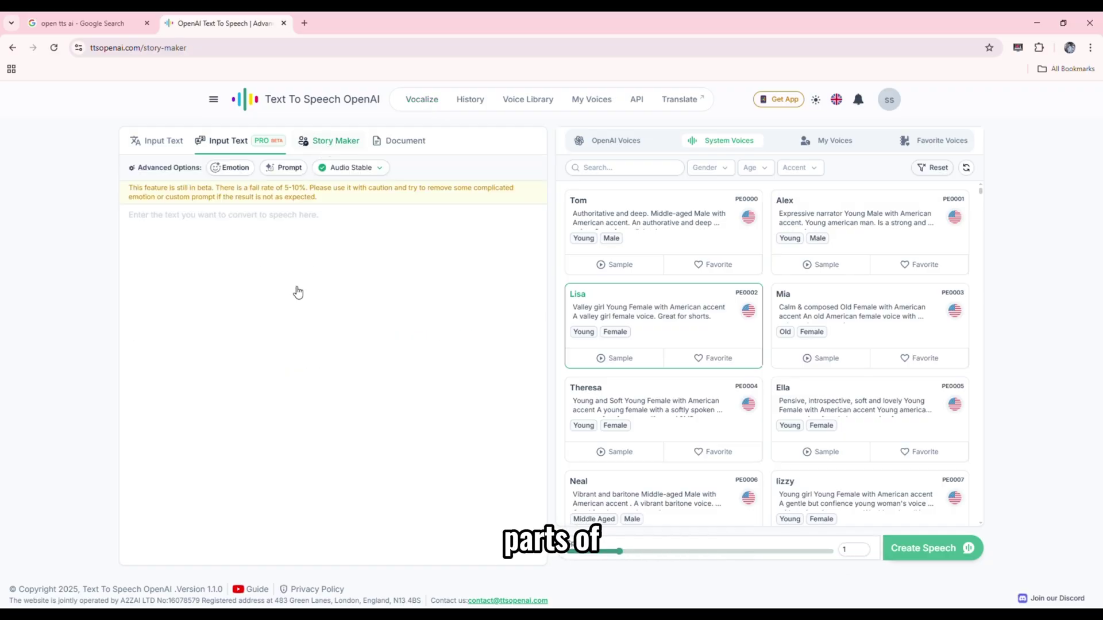
scroll(758, 320, "down", 3)
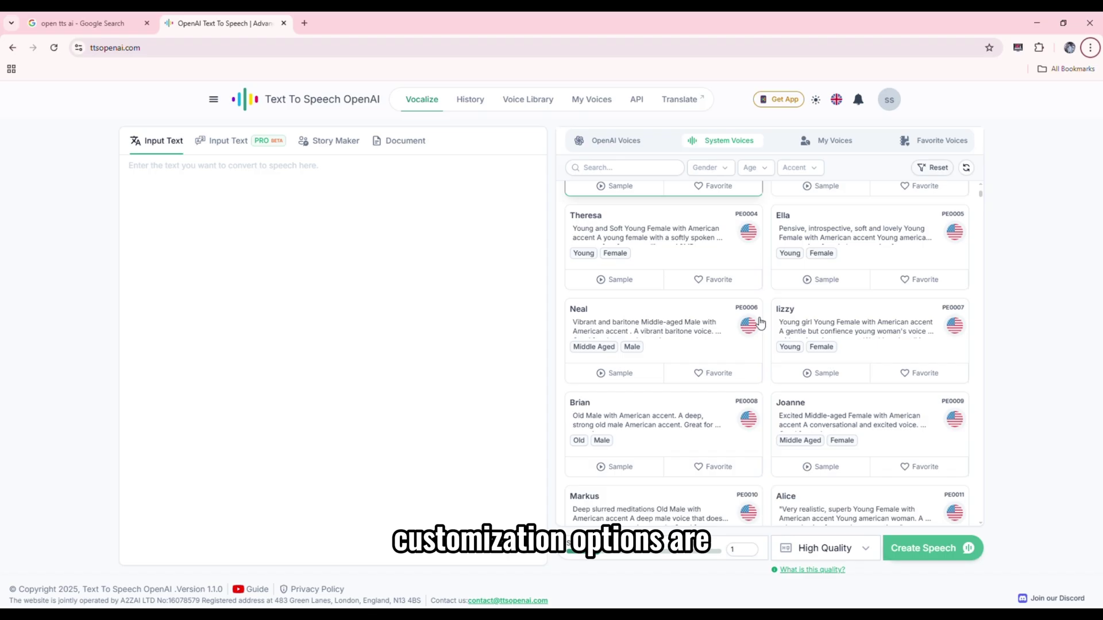
scroll(758, 322, "down", 2)
scroll(758, 323, "down", 2)
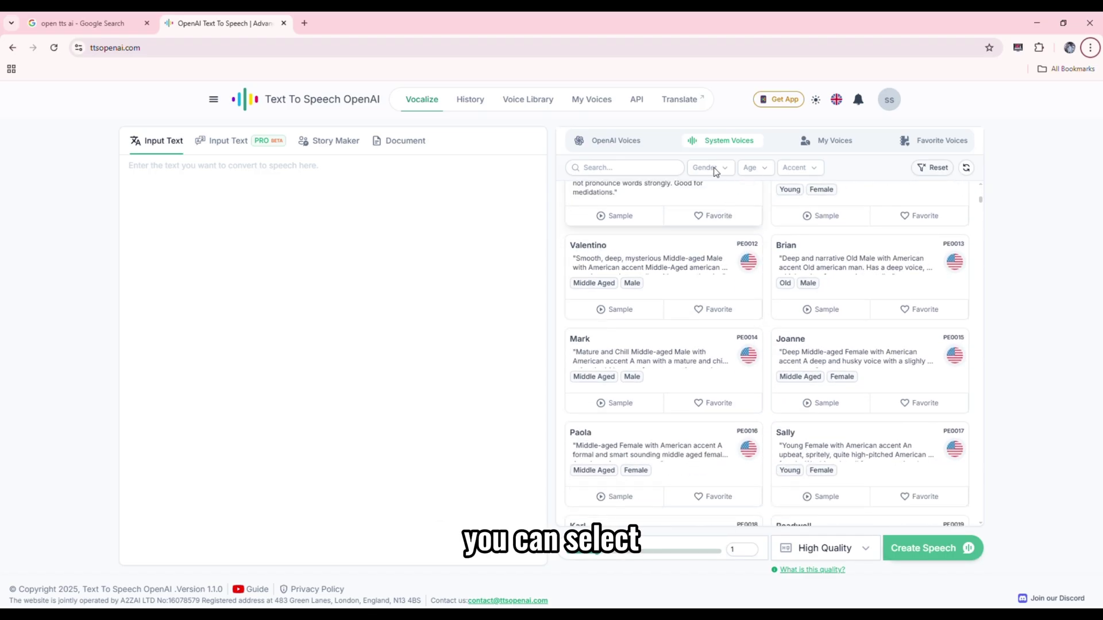
left_click(714, 171)
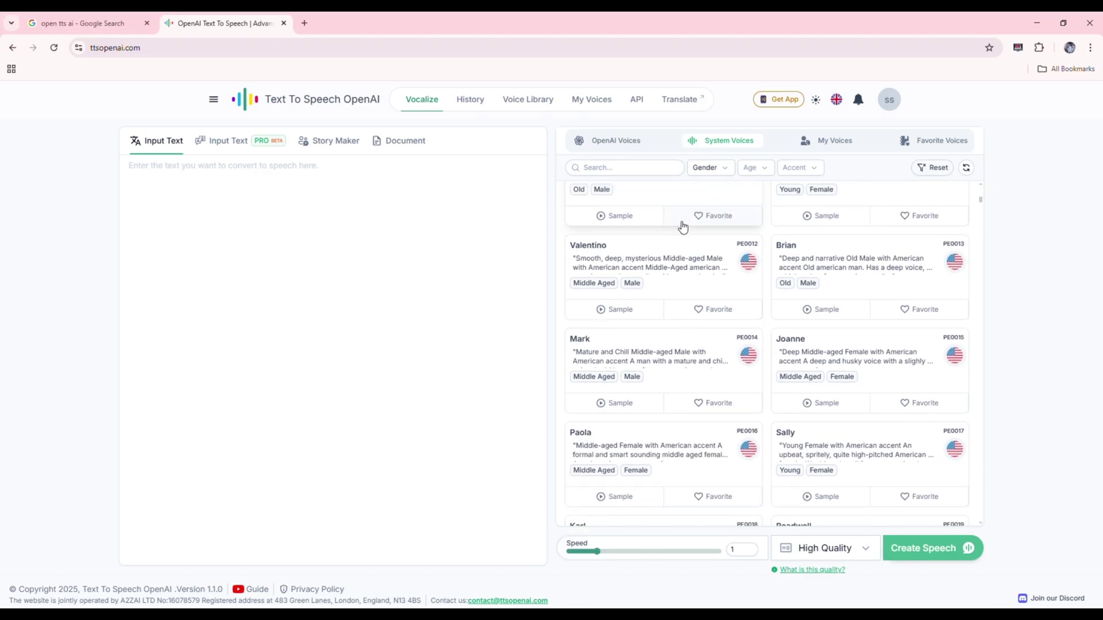
left_click_drag(597, 551, 620, 552)
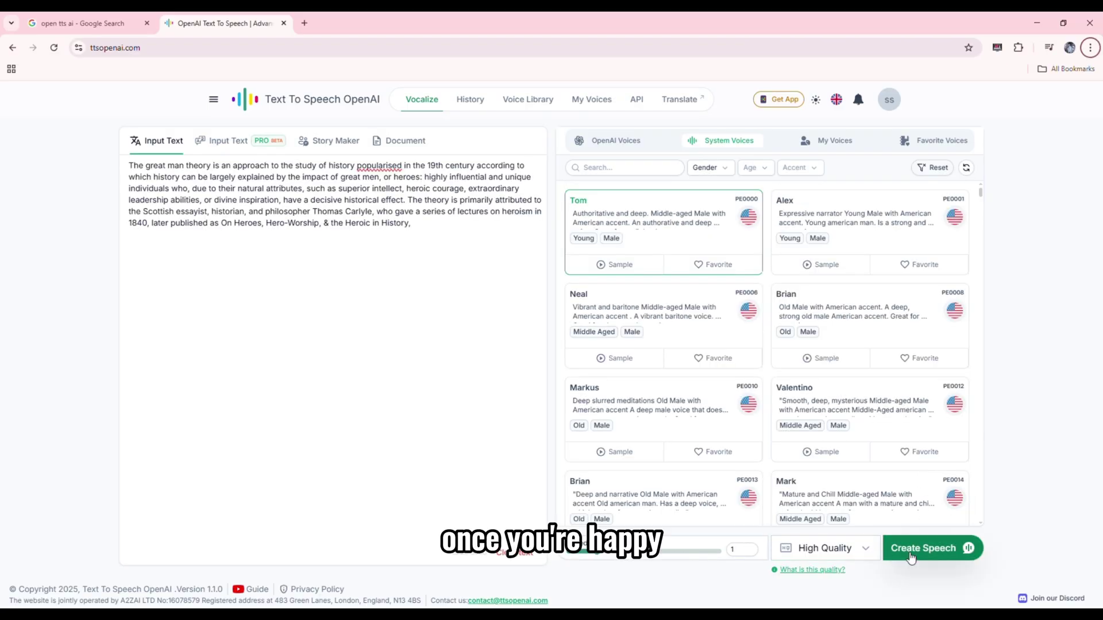
Generate the 38-second Great Man theory speech clip in Tom's voice
left_click(910, 552)
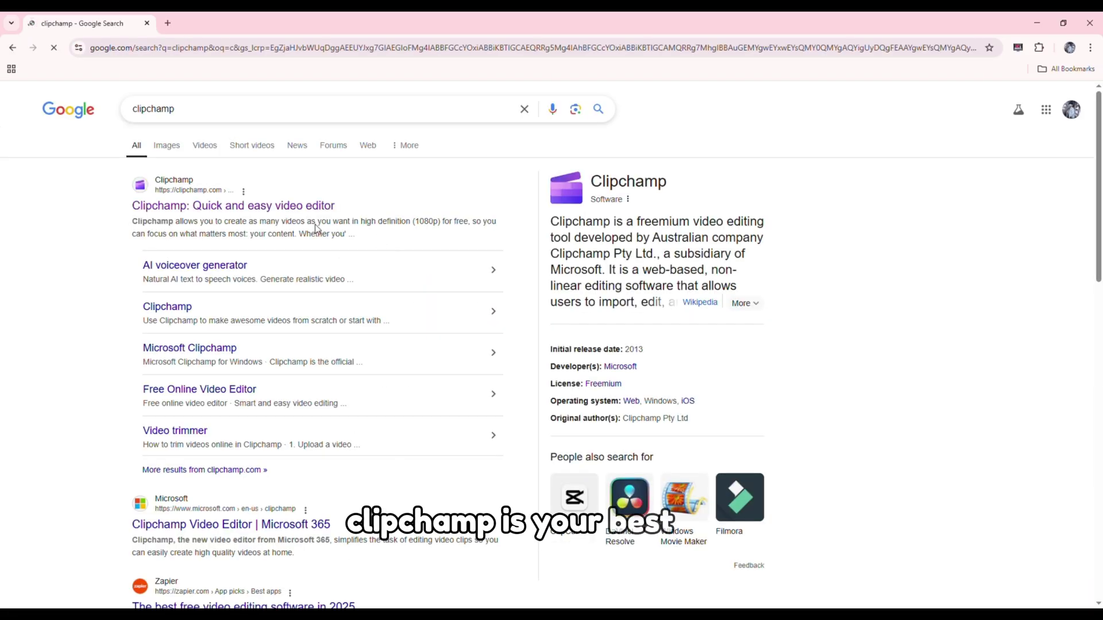
scroll(485, 414, "down", 1)
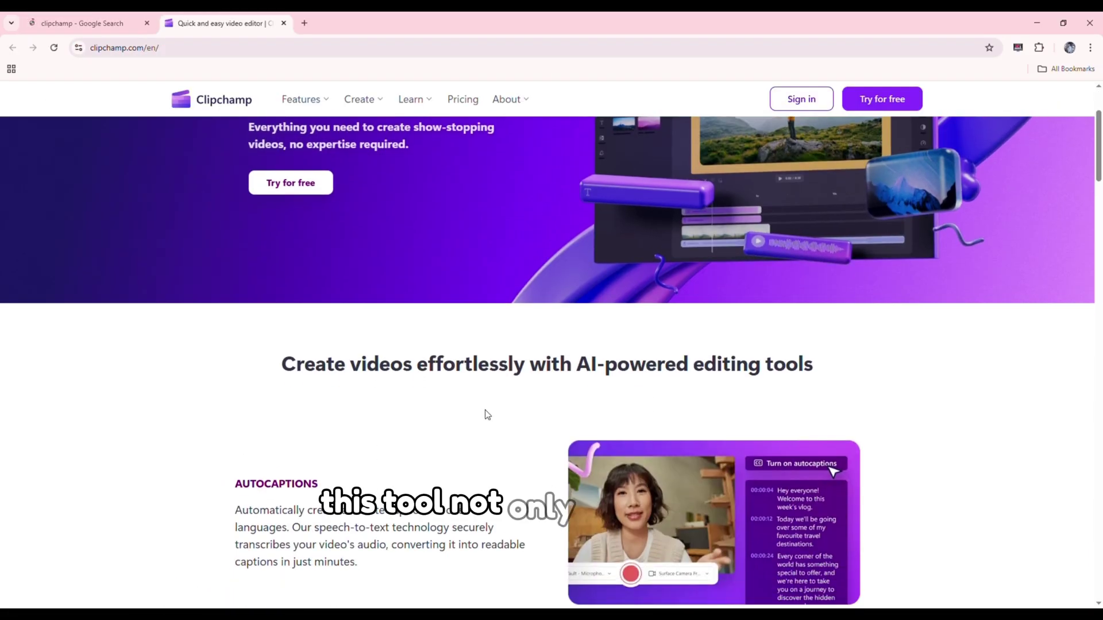
scroll(486, 414, "down", 1)
scroll(485, 415, "down", 2)
scroll(485, 415, "down", 1)
scroll(486, 414, "down", 2)
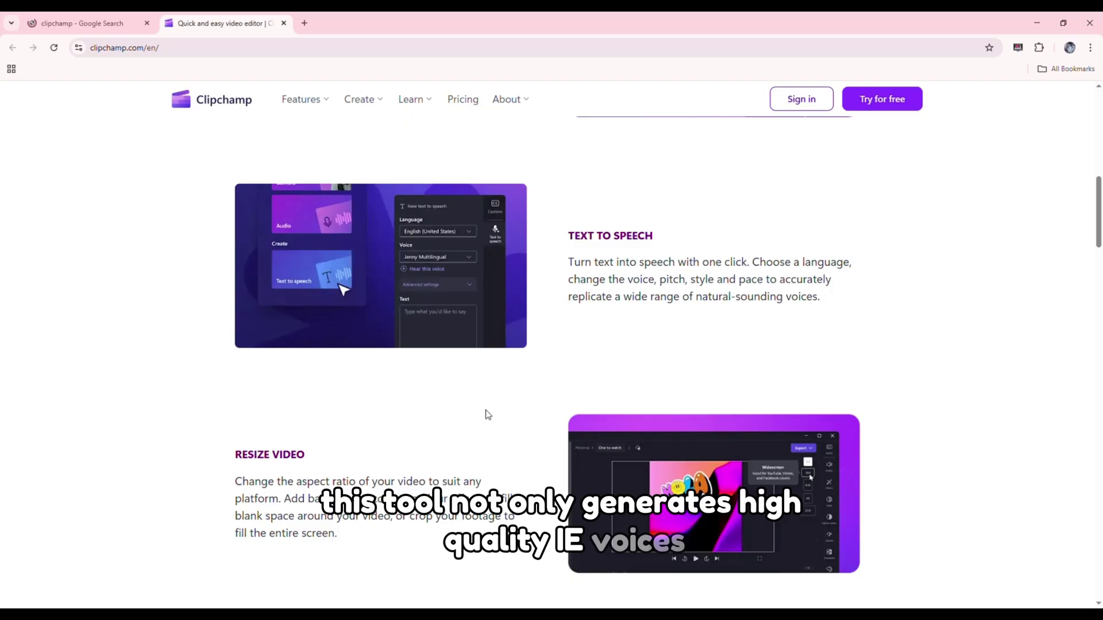
scroll(485, 415, "down", 2)
scroll(485, 417, "down", 1)
scroll(484, 415, "down", 2)
scroll(484, 416, "down", 2)
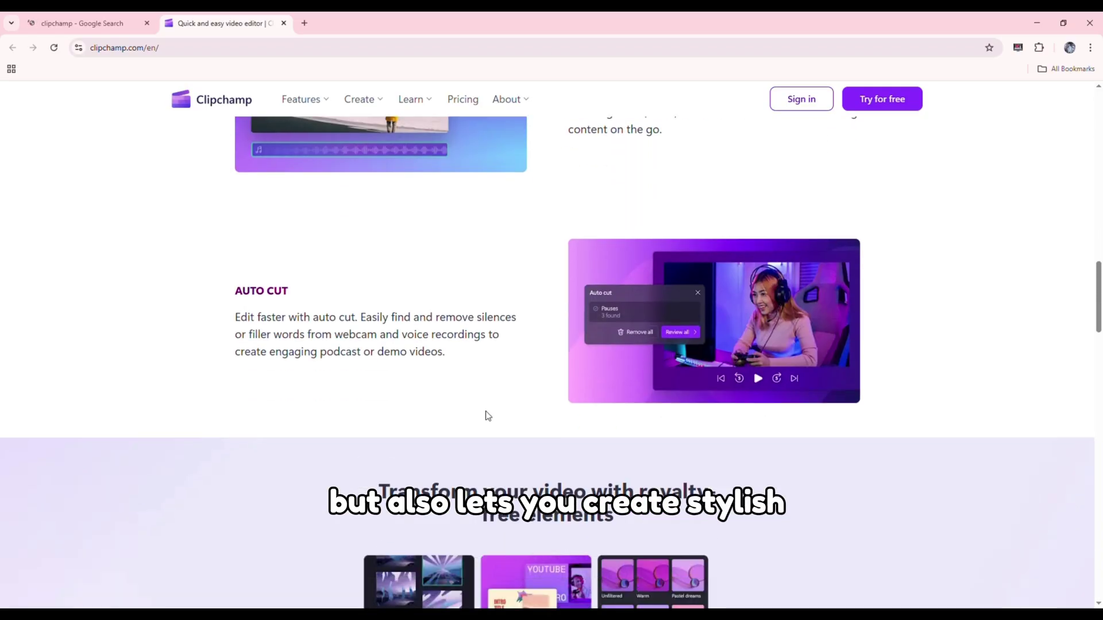
scroll(485, 416, "down", 1)
scroll(487, 416, "down", 1)
scroll(486, 414, "down", 1)
scroll(486, 413, "down", 2)
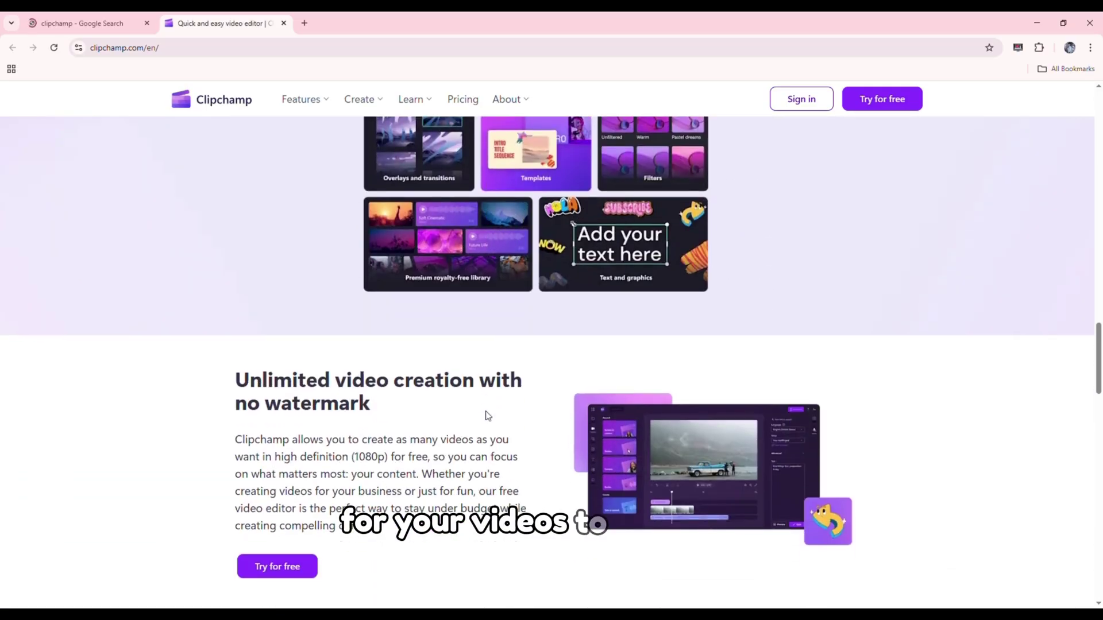
scroll(486, 415, "down", 1)
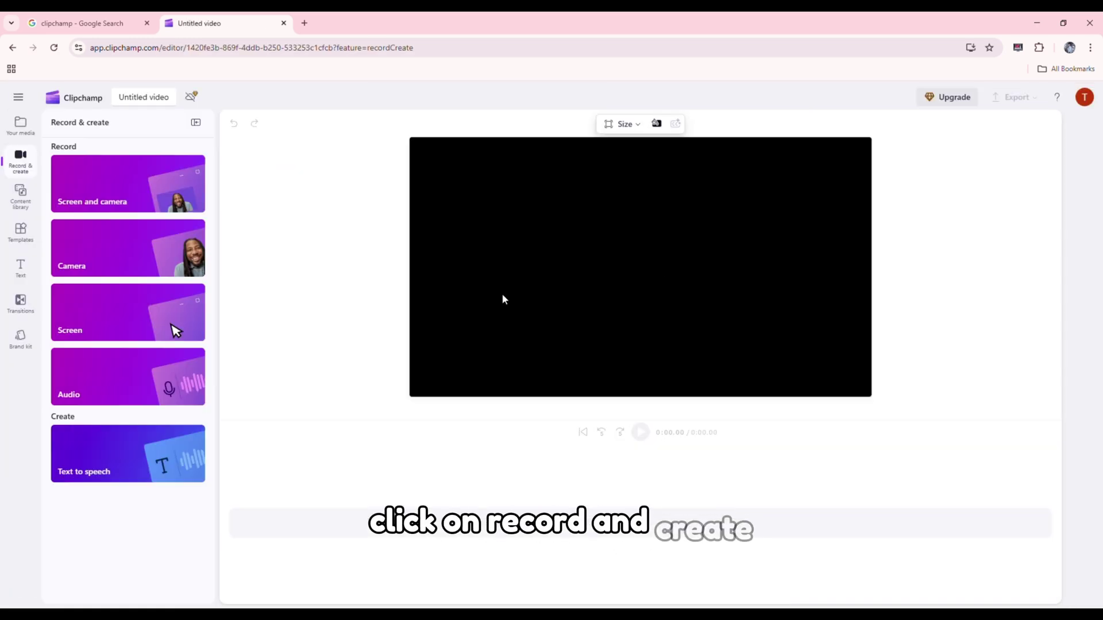
Start a new text-to-speech clip for the Constantinople story narration
left_click(121, 455)
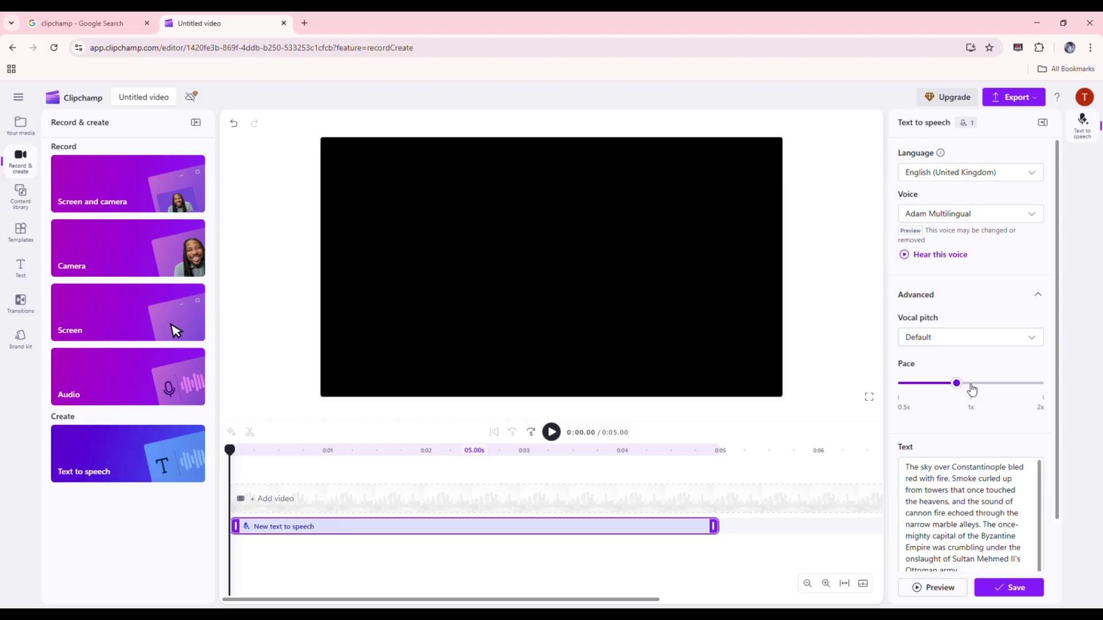
scroll(976, 437, "down", 1)
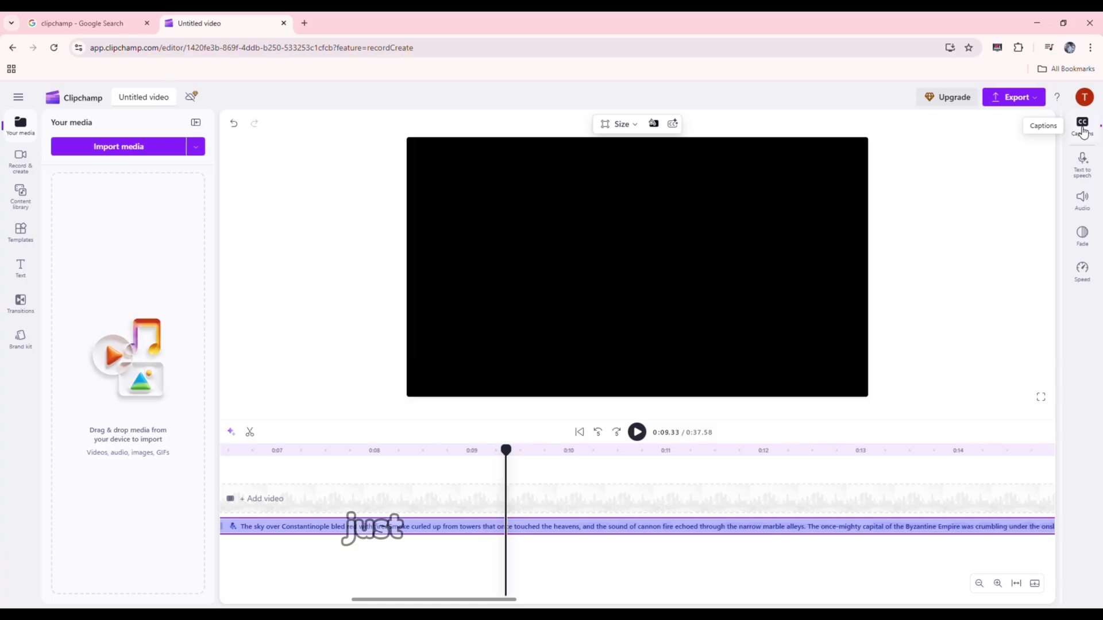
Transcribe English (United States) auto-captions for the voiceover, then bring up the export quality choices
left_click(1083, 129)
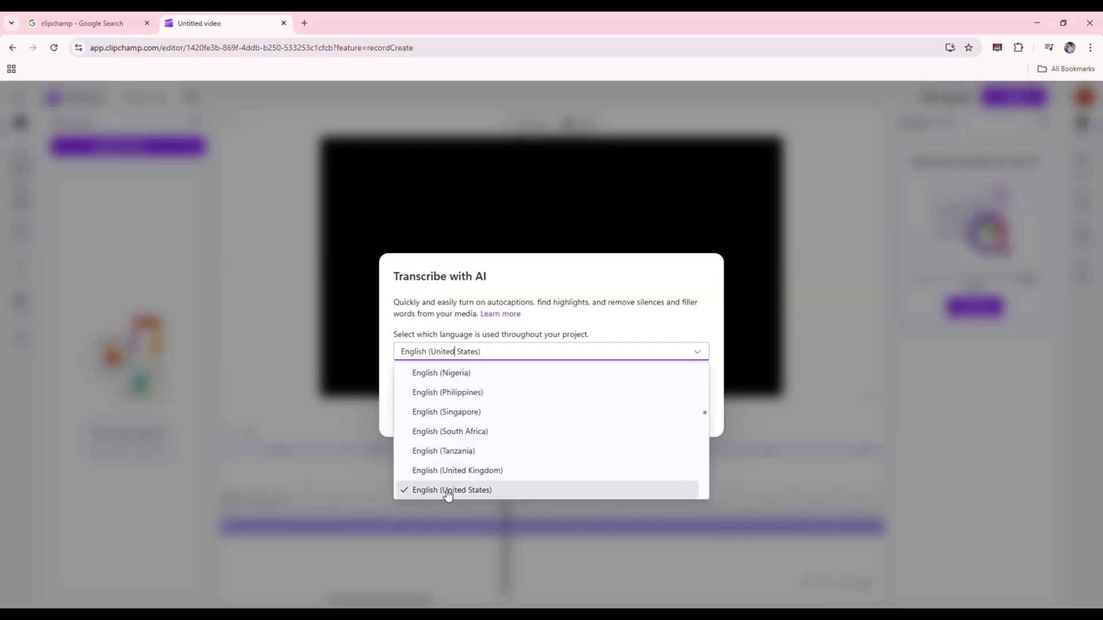
left_click(447, 490)
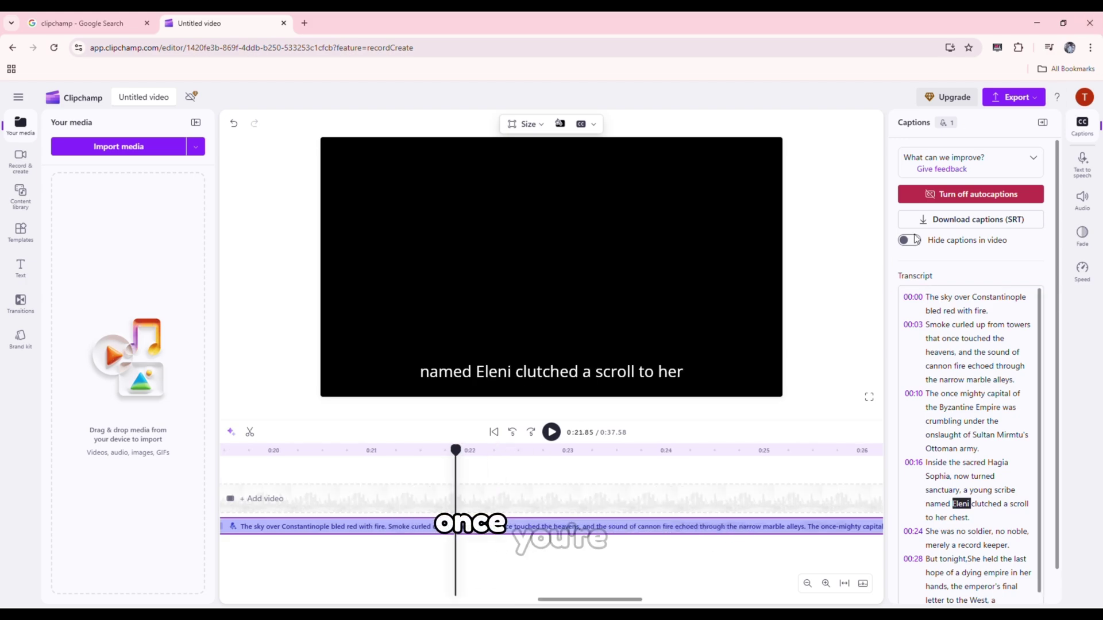
left_click(1020, 103)
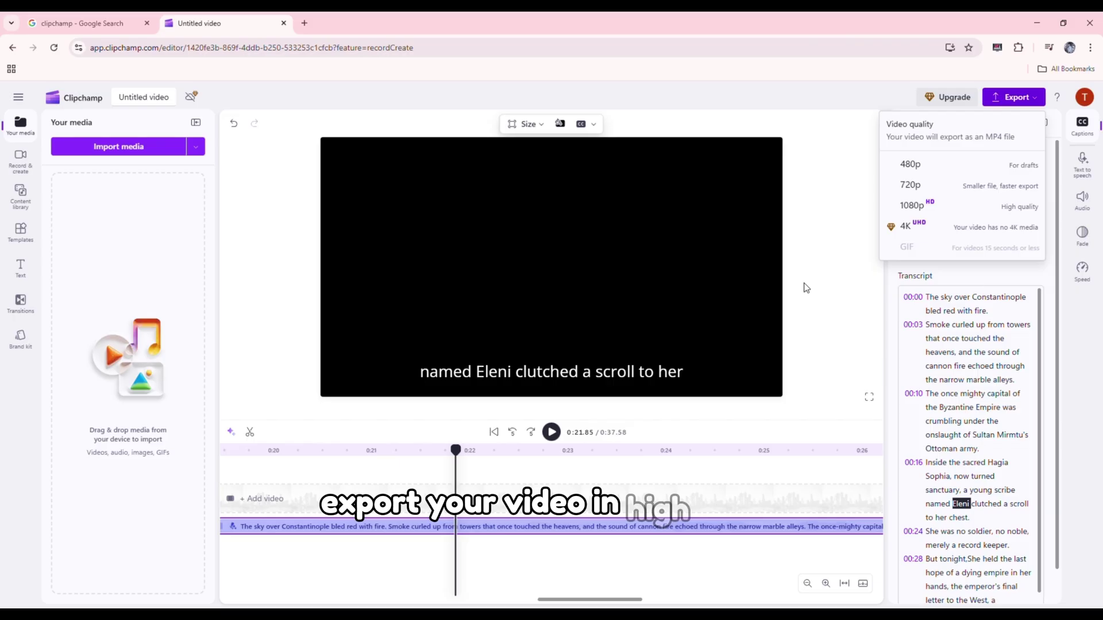